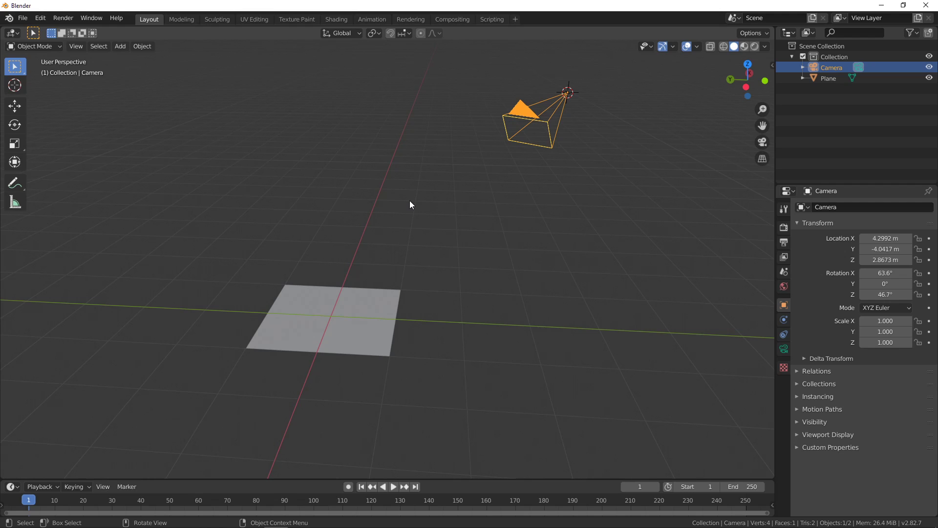
Switch to Krita and show only the Copy of Background layer, making it the active layer
{"action": "key", "text": "alt+Tab"}
{"action": "key", "text": "alt+Tab"}
{"action": "key", "text": "alt+Tab"}
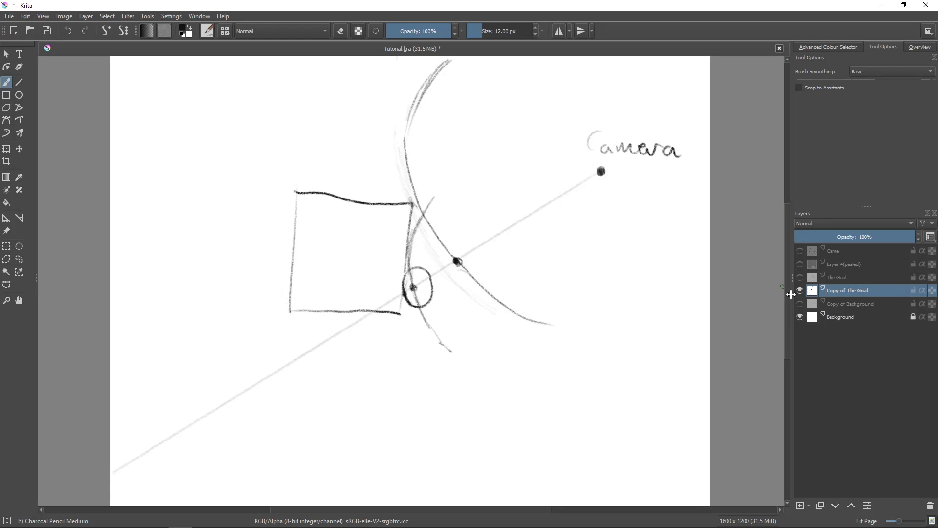
{"action": "left_click", "coordinate": [828, 319]}
{"action": "left_click", "coordinate": [800, 290]}
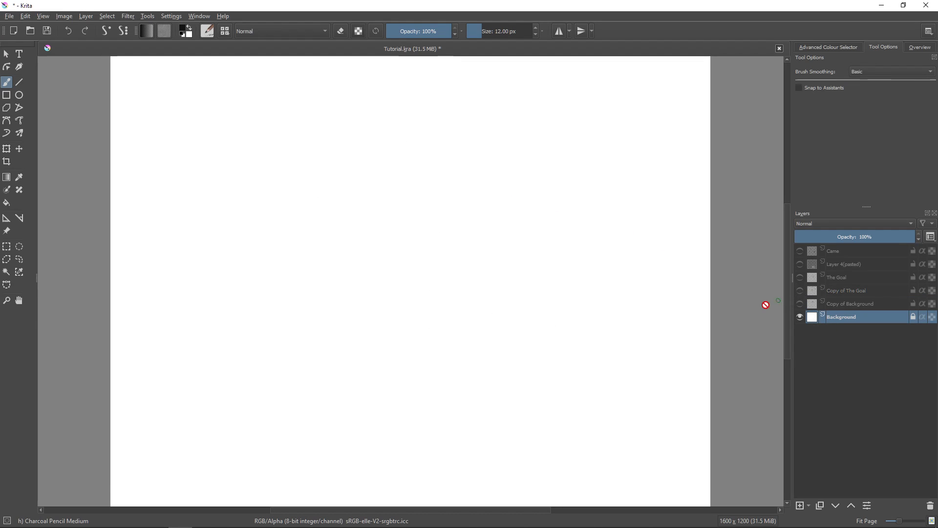
{"action": "left_click", "coordinate": [800, 317]}
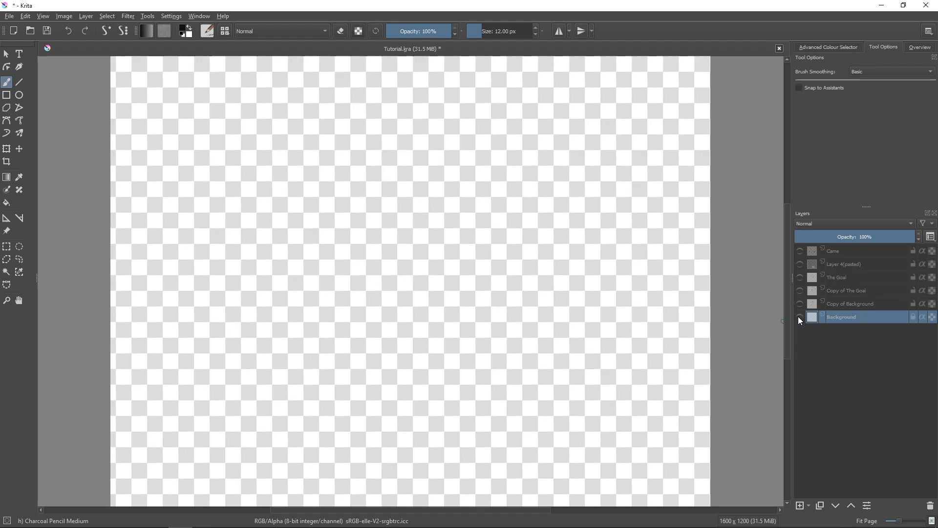
{"action": "left_click", "coordinate": [800, 304]}
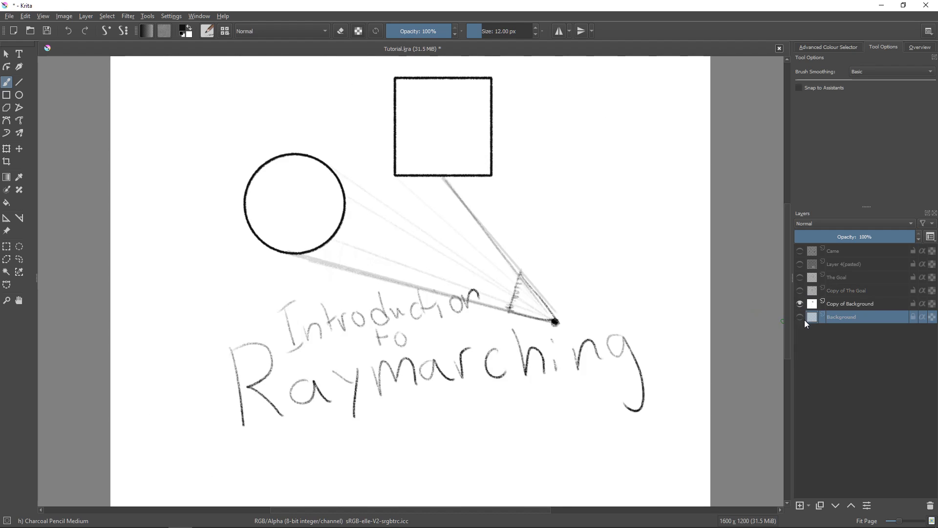
{"action": "left_click", "coordinate": [833, 305]}
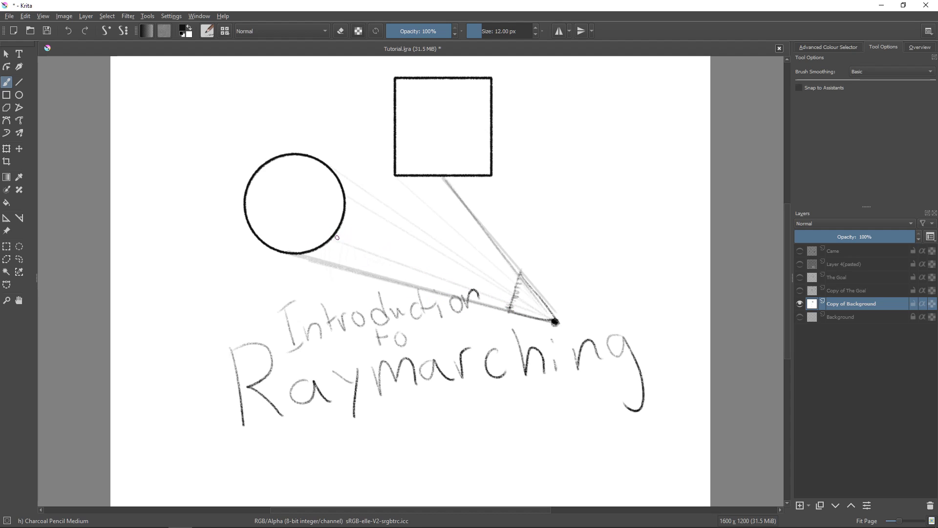
Sketch a sun above the circle and arrows tracing light between the sun, the square's lower-left corner and the circle
{"action": "mouse_move", "coordinate": [331, 240]}
{"action": "left_mouse_down"}
{"action": "mouse_move", "coordinate": [394, 175]}
{"action": "mouse_move", "coordinate": [292, 109]}
{"action": "mouse_move", "coordinate": [302, 116]}
{"action": "mouse_move", "coordinate": [285, 122]}
{"action": "left_mouse_up"}
{"action": "mouse_move", "coordinate": [266, 90]}
{"action": "left_mouse_down"}
{"action": "mouse_move", "coordinate": [284, 73]}
{"action": "mouse_move", "coordinate": [299, 96]}
{"action": "left_mouse_up"}
{"action": "mouse_move", "coordinate": [259, 120]}
{"action": "left_mouse_down"}
{"action": "mouse_move", "coordinate": [248, 135]}
{"action": "mouse_move", "coordinate": [239, 110]}
{"action": "mouse_move", "coordinate": [247, 75]}
{"action": "left_mouse_up"}
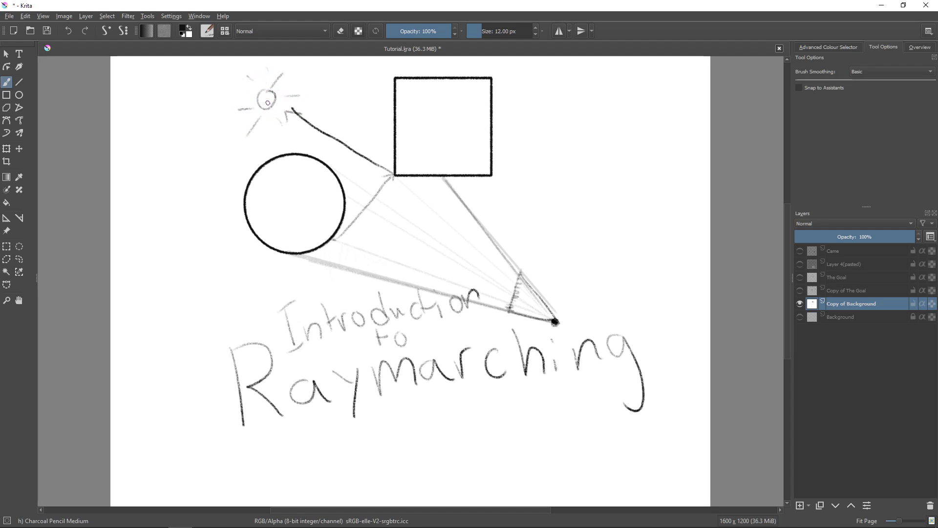
{"action": "mouse_move", "coordinate": [384, 159]}
{"action": "left_mouse_down"}
{"action": "mouse_move", "coordinate": [394, 171]}
{"action": "mouse_move", "coordinate": [382, 180]}
{"action": "left_mouse_up"}
{"action": "left_click_drag", "start_coordinate": [348, 225], "coordinate": [336, 239]}
{"action": "mouse_move", "coordinate": [335, 239]}
{"action": "left_mouse_down"}
{"action": "mouse_move", "coordinate": [352, 243]}
{"action": "mouse_move", "coordinate": [324, 277]}
{"action": "mouse_move", "coordinate": [325, 295]}
{"action": "left_mouse_up"}
Circle the ray's hit point on the square's lower edge and retrace the ray from the camera dot
{"action": "mouse_move", "coordinate": [438, 174]}
{"action": "left_mouse_down"}
{"action": "mouse_move", "coordinate": [442, 185]}
{"action": "mouse_move", "coordinate": [450, 180]}
{"action": "mouse_move", "coordinate": [440, 172]}
{"action": "left_mouse_up"}
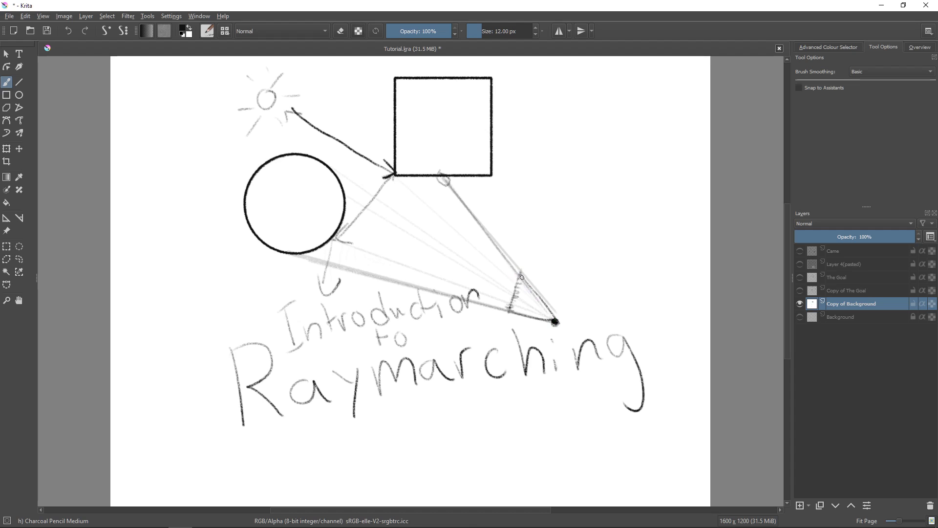
{"action": "left_click_drag", "start_coordinate": [517, 272], "coordinate": [444, 179]}
{"action": "left_click_drag", "start_coordinate": [554, 324], "coordinate": [514, 284]}
Draw a straight line from the camera dot to the square's lower-left corner and brush march-step marks along it
{"action": "left_click", "coordinate": [20, 82]}
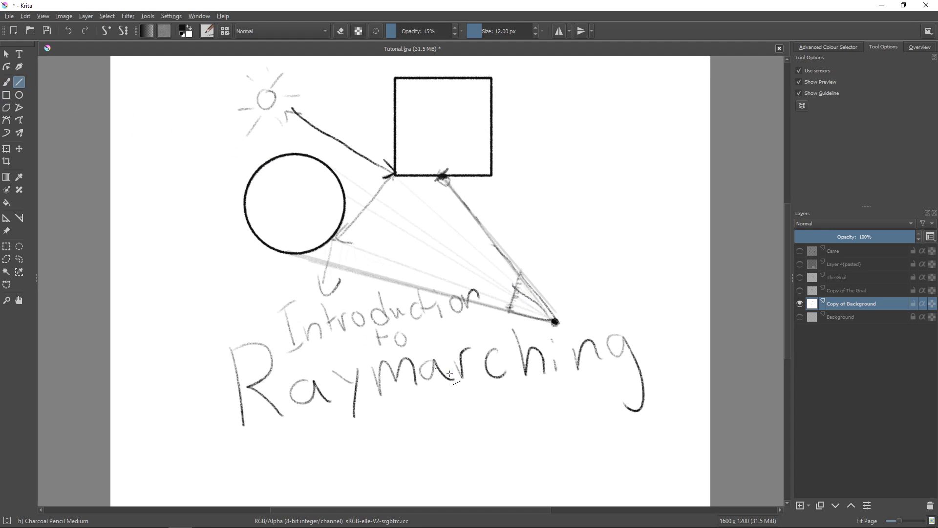
{"action": "mouse_move", "coordinate": [555, 322]}
{"action": "left_mouse_down"}
{"action": "mouse_move", "coordinate": [468, 225]}
{"action": "mouse_move", "coordinate": [396, 175]}
{"action": "left_mouse_up"}
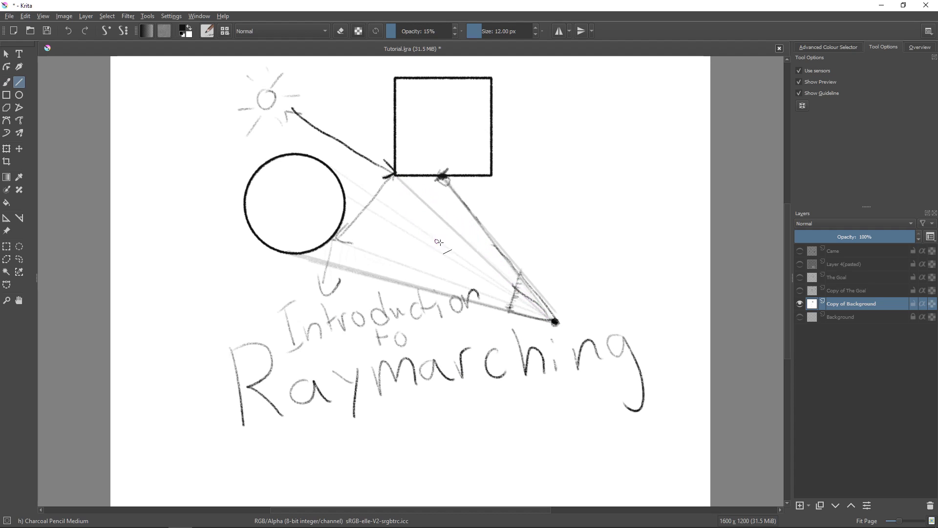
{"action": "left_click", "coordinate": [6, 81]}
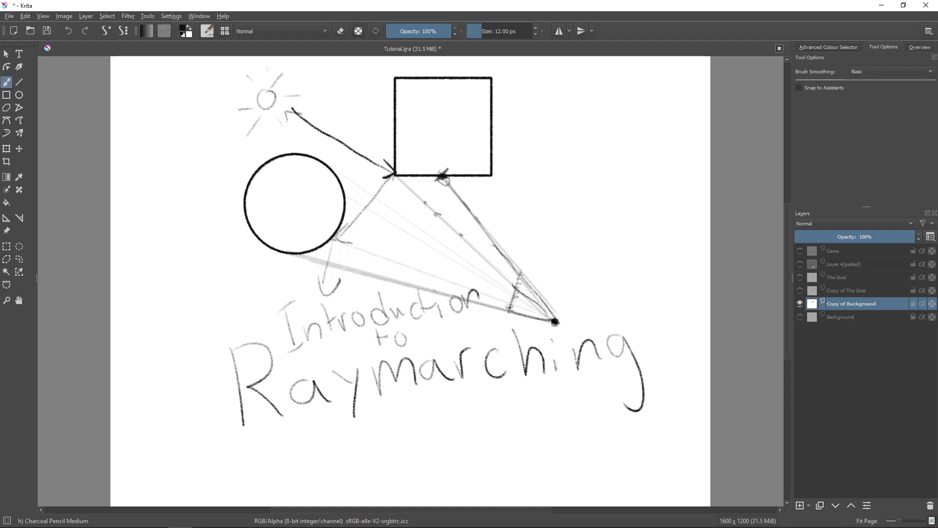
{"action": "left_click_drag", "start_coordinate": [421, 200], "coordinate": [402, 181]}
{"action": "left_click_drag", "start_coordinate": [416, 182], "coordinate": [425, 188]}
{"action": "left_click_drag", "start_coordinate": [386, 149], "coordinate": [384, 149]}
{"action": "left_click_drag", "start_coordinate": [420, 185], "coordinate": [419, 186]}
Show the Copy of The Goal layer as the active layer and hide Copy of Background
{"action": "left_click", "coordinate": [835, 291]}
{"action": "left_click", "coordinate": [800, 290]}
{"action": "left_click", "coordinate": [800, 304]}
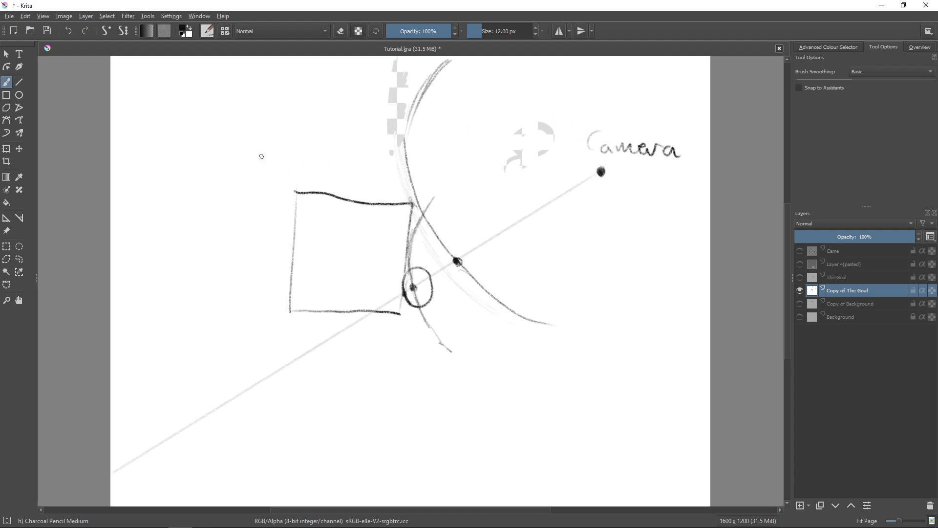
Handwrite "SDF" above the square with "DE" underneath it
{"action": "mouse_move", "coordinate": [196, 71]}
{"action": "left_mouse_down"}
{"action": "mouse_move", "coordinate": [189, 97]}
{"action": "mouse_move", "coordinate": [223, 104]}
{"action": "left_mouse_up"}
{"action": "mouse_move", "coordinate": [221, 77]}
{"action": "left_mouse_down"}
{"action": "mouse_move", "coordinate": [228, 103]}
{"action": "mouse_move", "coordinate": [271, 82]}
{"action": "mouse_move", "coordinate": [256, 107]}
{"action": "left_mouse_up"}
{"action": "mouse_move", "coordinate": [255, 81]}
{"action": "left_mouse_down"}
{"action": "mouse_move", "coordinate": [271, 79]}
{"action": "mouse_move", "coordinate": [268, 94]}
{"action": "left_mouse_up"}
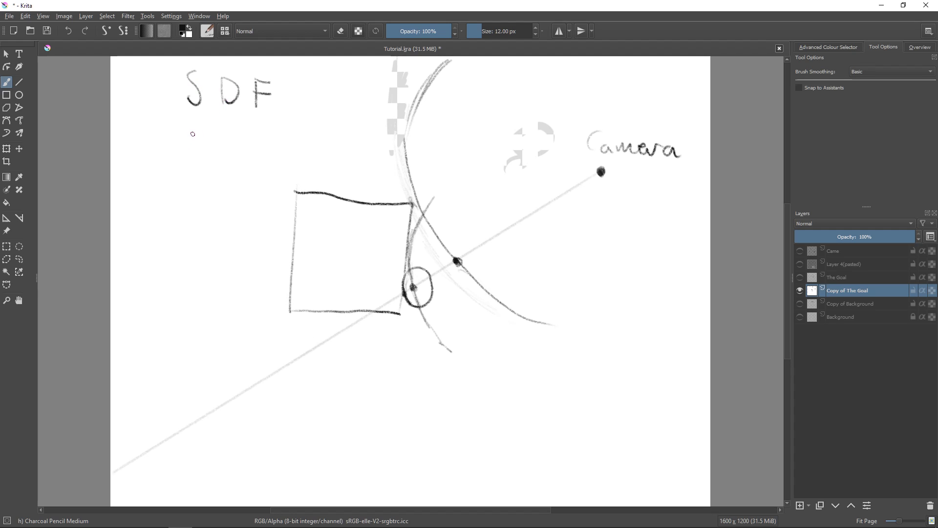
{"action": "mouse_move", "coordinate": [190, 117]}
{"action": "left_mouse_down"}
{"action": "mouse_move", "coordinate": [210, 128]}
{"action": "mouse_move", "coordinate": [204, 140]}
{"action": "mouse_move", "coordinate": [233, 120]}
{"action": "left_mouse_up"}
{"action": "left_click_drag", "start_coordinate": [220, 130], "coordinate": [235, 139]}
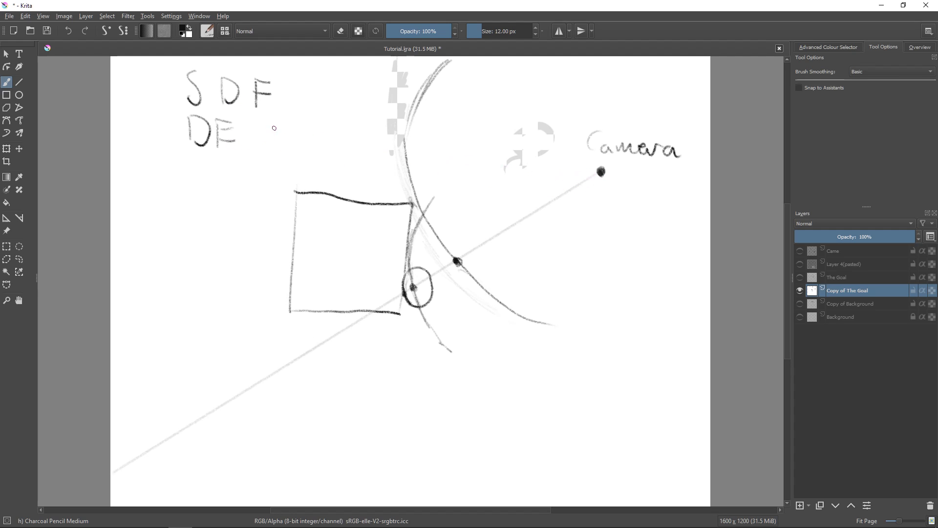
Draw a point above the square joined to its upper edge and labelled "d", and an inside point labelled "d negative"
{"action": "left_click_drag", "start_coordinate": [291, 123], "coordinate": [293, 121]}
{"action": "left_click_drag", "start_coordinate": [308, 193], "coordinate": [303, 191]}
{"action": "left_click_drag", "start_coordinate": [293, 121], "coordinate": [304, 188]}
{"action": "left_click_drag", "start_coordinate": [314, 140], "coordinate": [313, 159]}
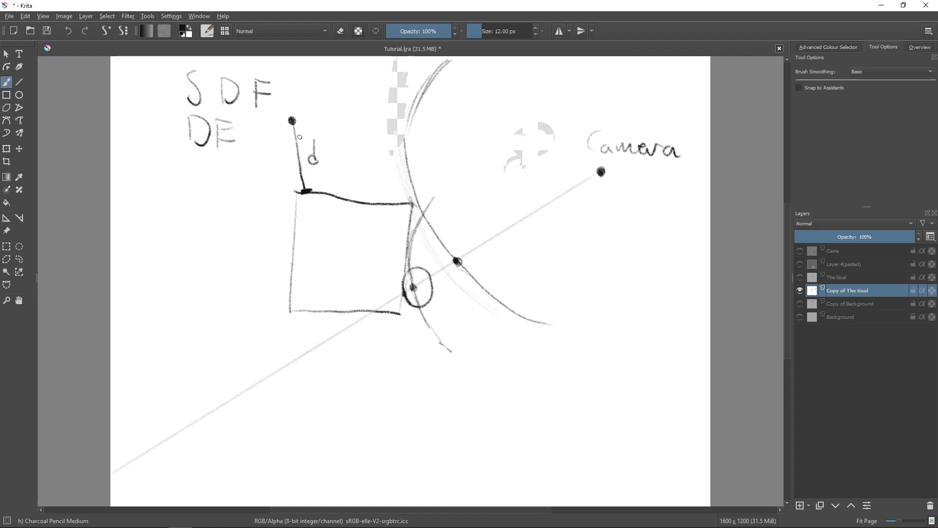
{"action": "mouse_move", "coordinate": [323, 237]}
{"action": "left_mouse_down"}
{"action": "mouse_move", "coordinate": [344, 234]}
{"action": "mouse_move", "coordinate": [336, 234]}
{"action": "mouse_move", "coordinate": [341, 259]}
{"action": "mouse_move", "coordinate": [333, 261]}
{"action": "mouse_move", "coordinate": [343, 262]}
{"action": "mouse_move", "coordinate": [378, 259]}
{"action": "mouse_move", "coordinate": [381, 246]}
{"action": "mouse_move", "coordinate": [405, 244]}
{"action": "left_mouse_up"}
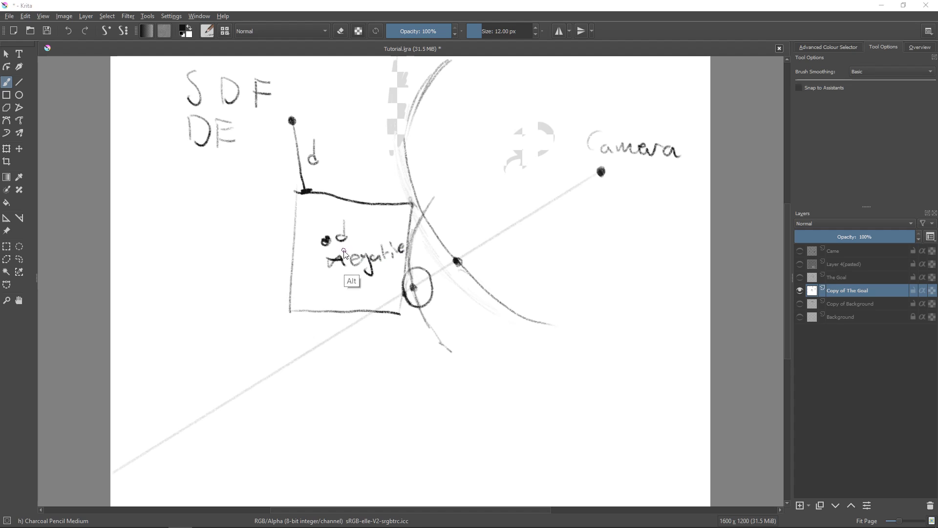
Switch to Processing, run the RayMarchingDemo sketch, reveal the hidden circle and close the sketch window
{"action": "key", "text": "alt+Tab"}
{"action": "key", "text": "alt+Tab"}
{"action": "key", "text": "alt+Tab"}
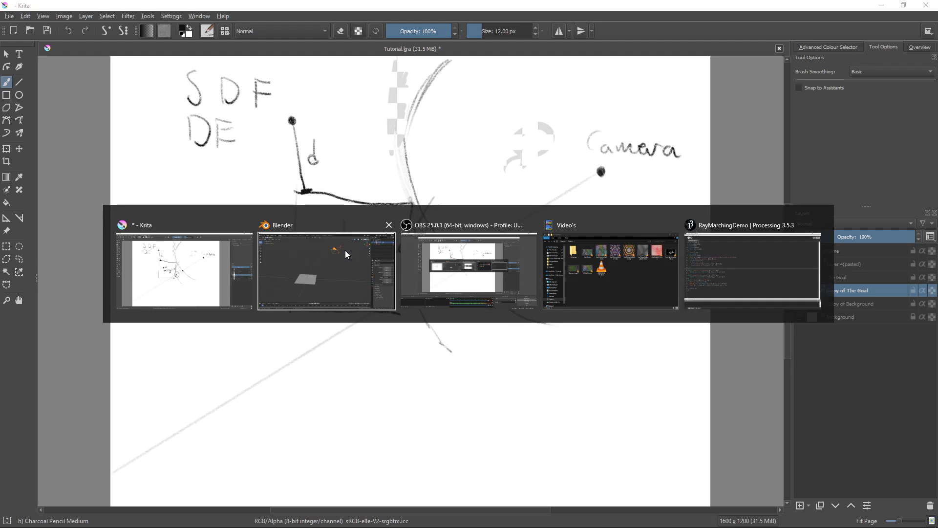
{"action": "key", "text": "alt+Tab"}
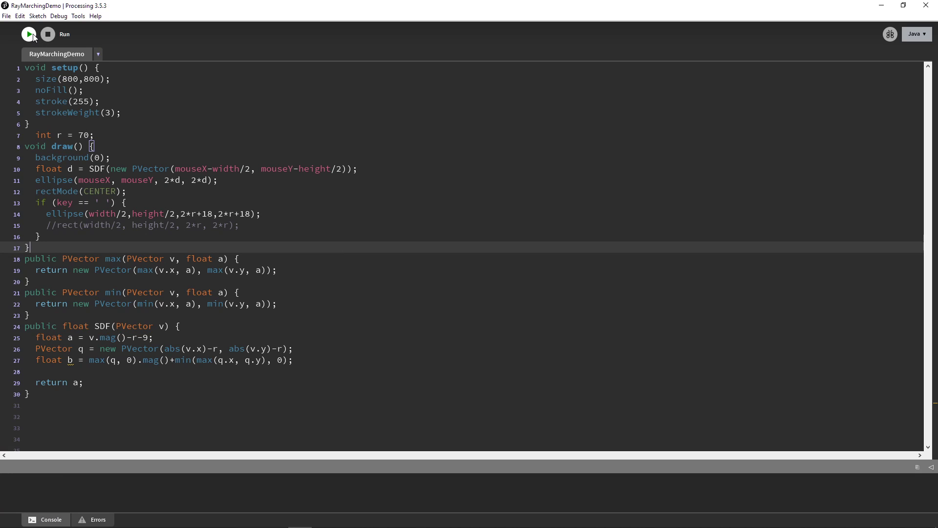
{"action": "left_click", "coordinate": [31, 35]}
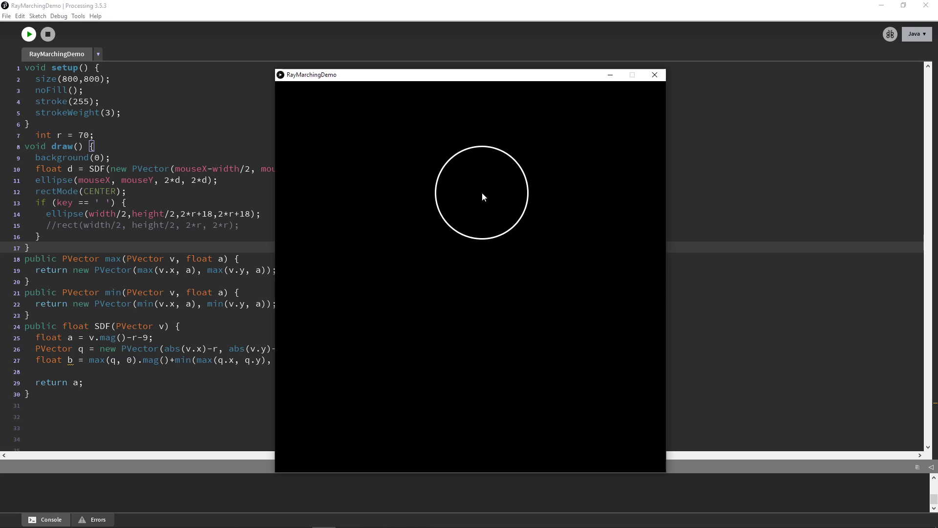
{"action": "key", "text": "space"}
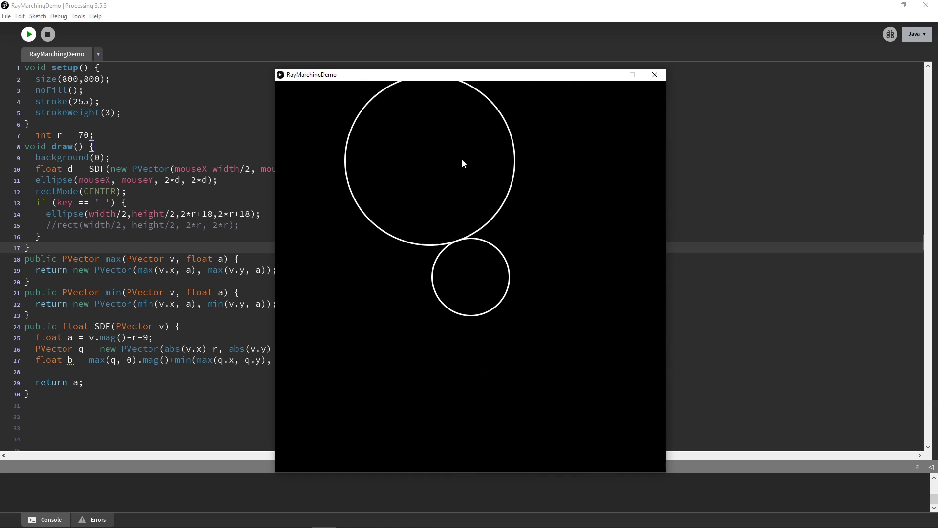
{"action": "left_click", "coordinate": [655, 74]}
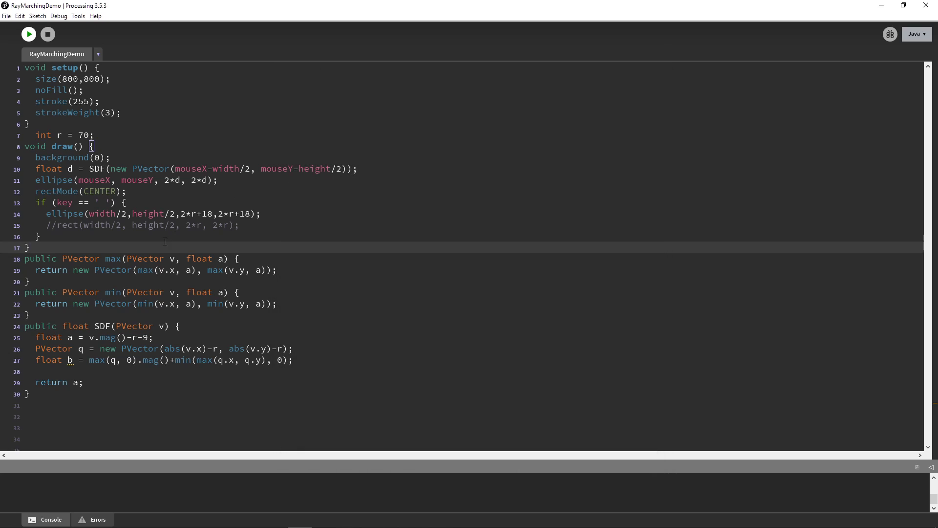
Uncomment the rect call and comment out the ellipse call inside the key check in draw()
{"action": "left_click", "coordinate": [58, 225]}
{"action": "key", "text": "BackSpace"}
{"action": "key", "text": "BackSpace"}
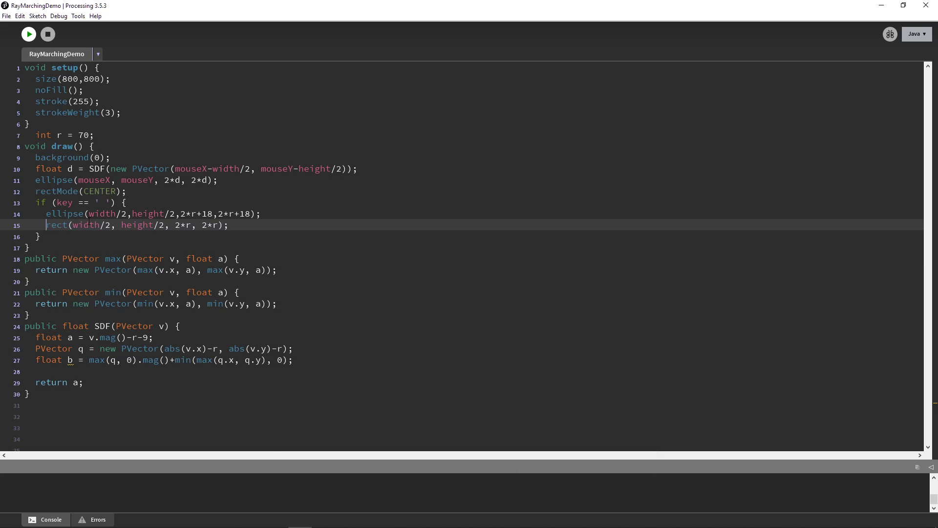
{"action": "left_click", "coordinate": [279, 215]}
{"action": "triple_click", "coordinate": [279, 215]}
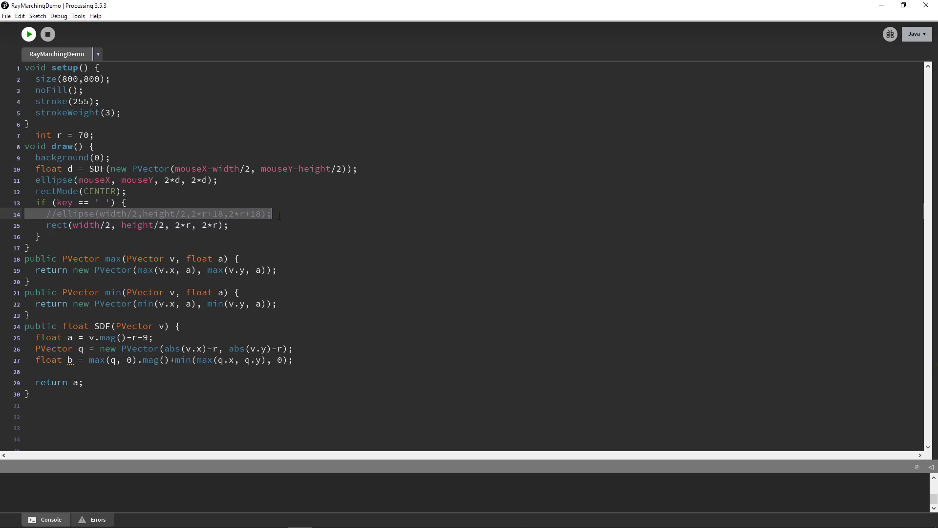
{"action": "key", "text": "ctrl+slash"}
Make the SDF function return b, run the sketch, reveal the hidden square and close the sketch window
{"action": "left_click", "coordinate": [78, 382]}
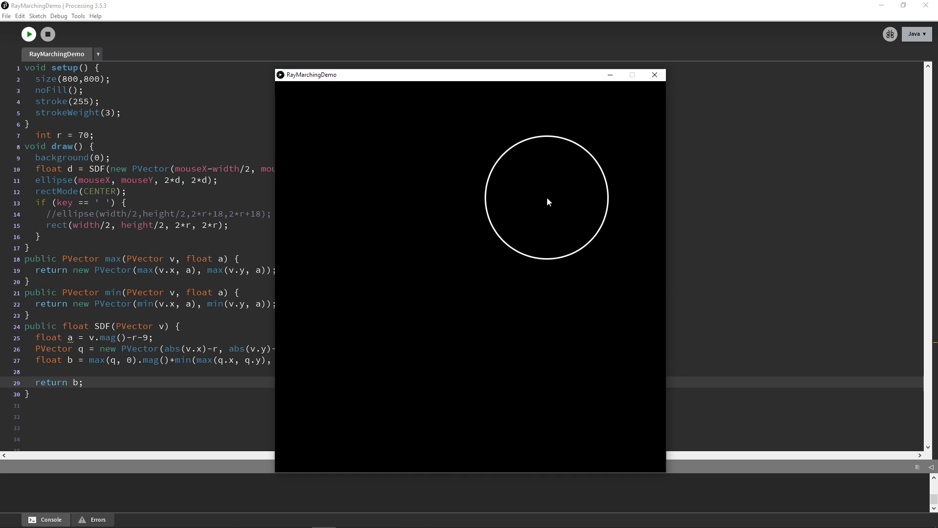
{"action": "key", "text": "space"}
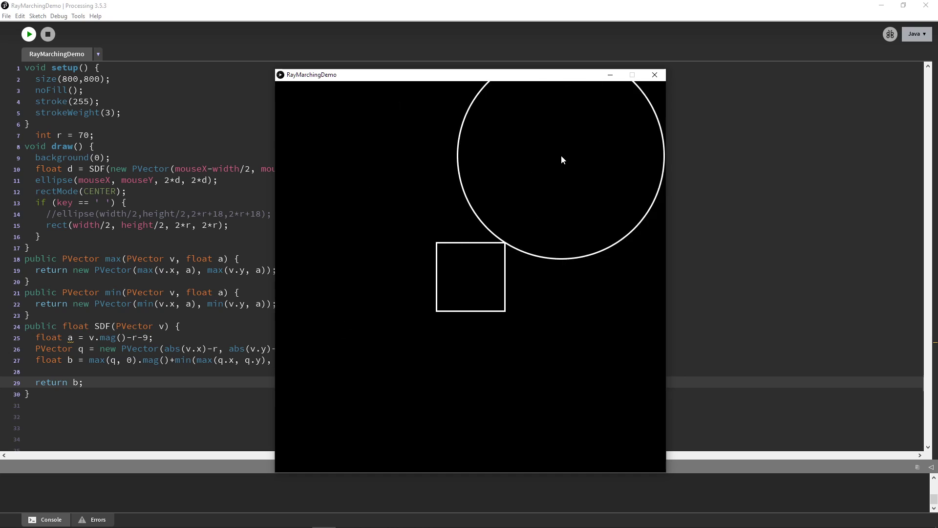
{"action": "left_click", "coordinate": [655, 74]}
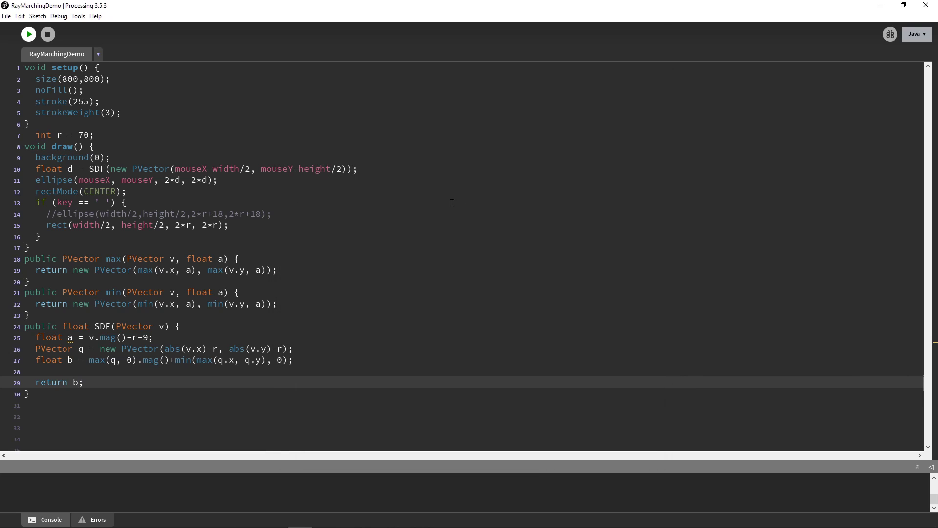
Switch to Krita and show only The Goal layer, making it the active layer
{"action": "key", "text": "alt+Tab"}
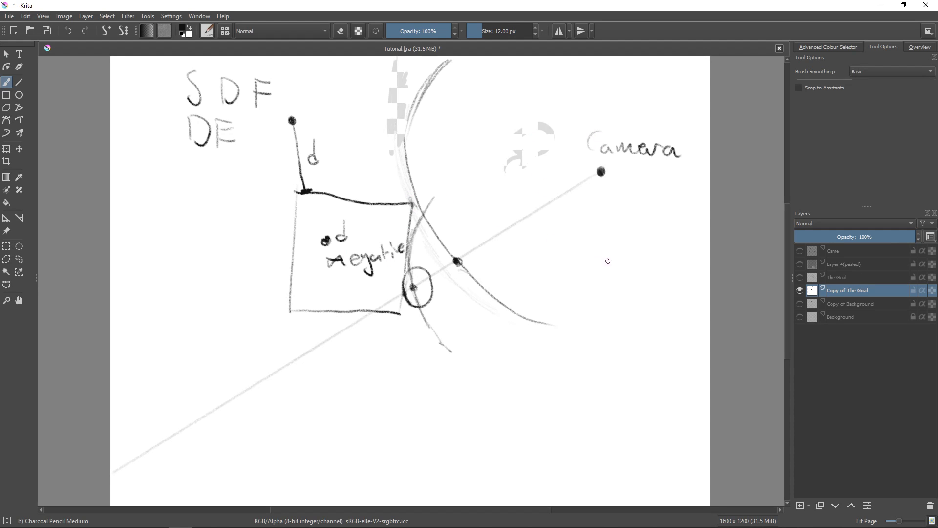
{"action": "left_click", "coordinate": [840, 277]}
{"action": "left_click", "coordinate": [800, 291]}
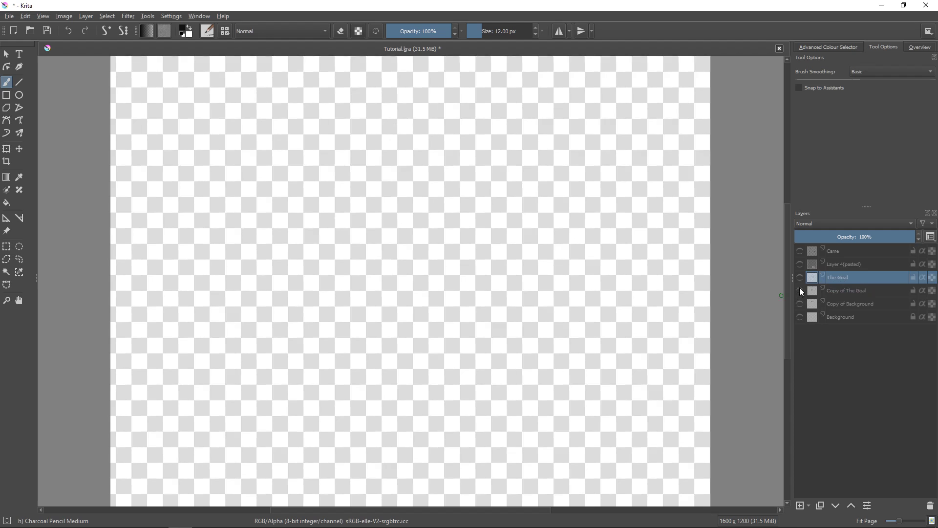
{"action": "left_click", "coordinate": [800, 277]}
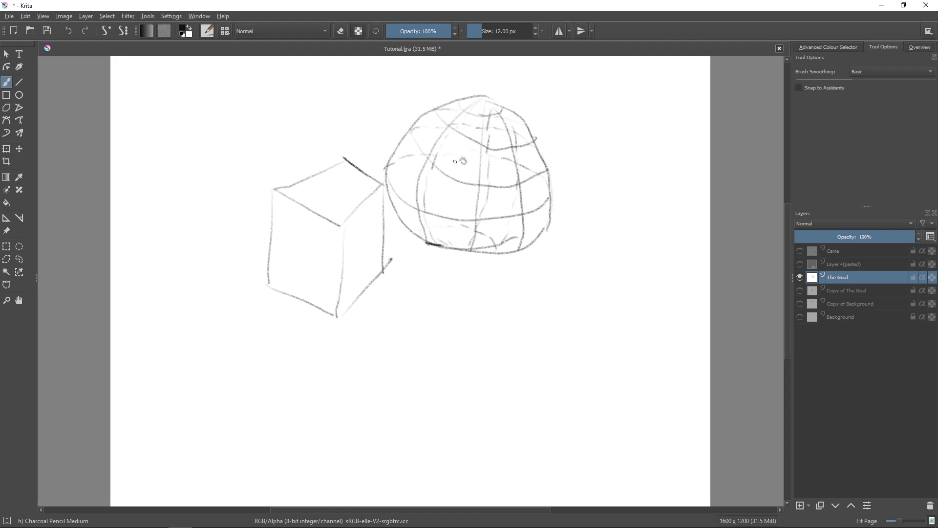
Draw the distance line from the sphere's centre to the cube's corner, a ray from that centre, and a smaller wireframe sphere around the ray's end
{"action": "left_click_drag", "start_coordinate": [460, 161], "coordinate": [384, 181]}
{"action": "left_click_drag", "start_coordinate": [462, 160], "coordinate": [408, 231]}
{"action": "mouse_move", "coordinate": [435, 202]}
{"action": "left_mouse_down"}
{"action": "mouse_move", "coordinate": [405, 201]}
{"action": "mouse_move", "coordinate": [372, 223]}
{"action": "mouse_move", "coordinate": [381, 257]}
{"action": "mouse_move", "coordinate": [434, 267]}
{"action": "mouse_move", "coordinate": [455, 223]}
{"action": "mouse_move", "coordinate": [428, 210]}
{"action": "mouse_move", "coordinate": [427, 199]}
{"action": "mouse_move", "coordinate": [402, 207]}
{"action": "mouse_move", "coordinate": [387, 259]}
{"action": "mouse_move", "coordinate": [425, 280]}
{"action": "mouse_move", "coordinate": [442, 228]}
{"action": "mouse_move", "coordinate": [425, 200]}
{"action": "left_mouse_up"}
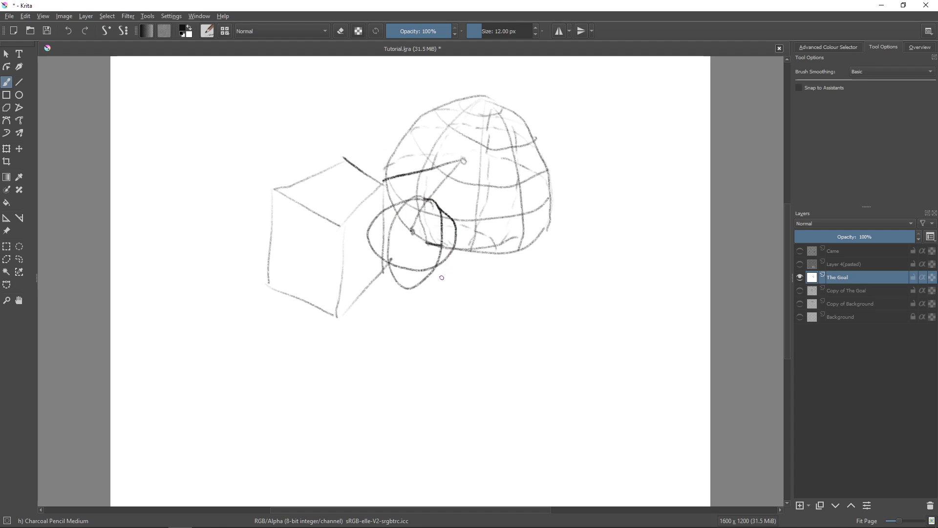
{"action": "mouse_move", "coordinate": [442, 277]}
{"action": "left_mouse_down"}
{"action": "mouse_move", "coordinate": [446, 254]}
{"action": "mouse_move", "coordinate": [423, 209]}
{"action": "mouse_move", "coordinate": [375, 218]}
{"action": "mouse_move", "coordinate": [394, 270]}
{"action": "mouse_move", "coordinate": [441, 266]}
{"action": "mouse_move", "coordinate": [439, 231]}
{"action": "left_mouse_up"}
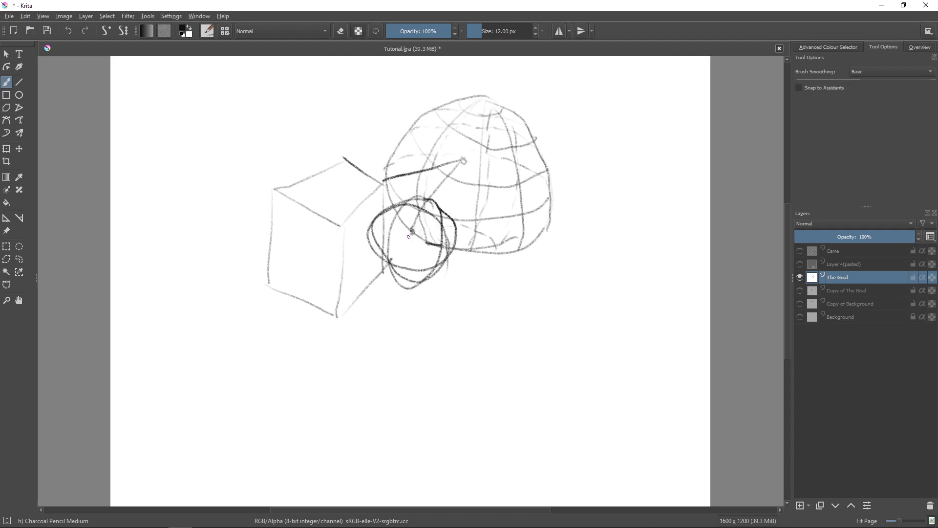
Extend the ray past the cube, mark the point where it leaves the small sphere, and add an arrowhead
{"action": "left_click_drag", "start_coordinate": [410, 236], "coordinate": [275, 388]}
{"action": "left_click", "coordinate": [386, 265]}
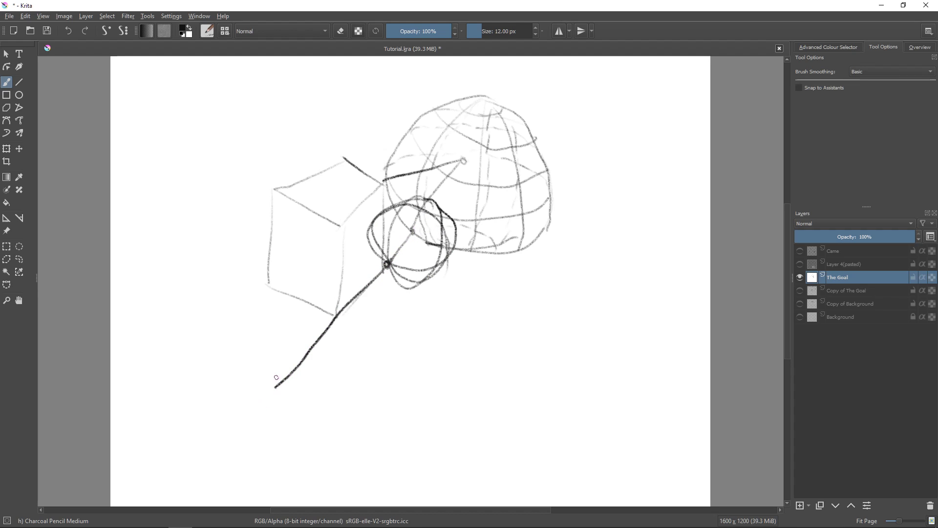
{"action": "left_click_drag", "start_coordinate": [279, 373], "coordinate": [284, 394]}
Hide The Goal layer and show the Layer 4(pasted) and Came layers with Came active
{"action": "left_click", "coordinate": [839, 266]}
{"action": "left_click", "coordinate": [800, 277]}
{"action": "left_click", "coordinate": [801, 264]}
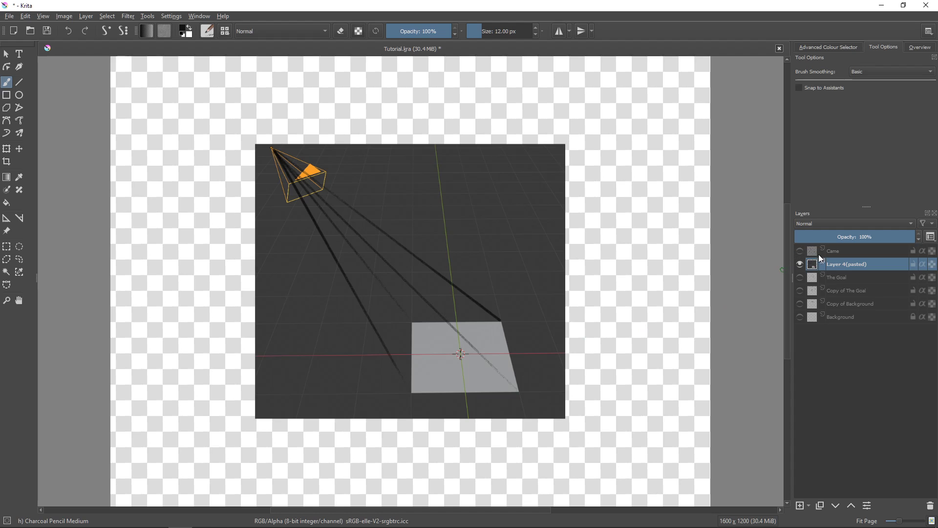
{"action": "left_click", "coordinate": [841, 253]}
{"action": "left_click", "coordinate": [800, 264]}
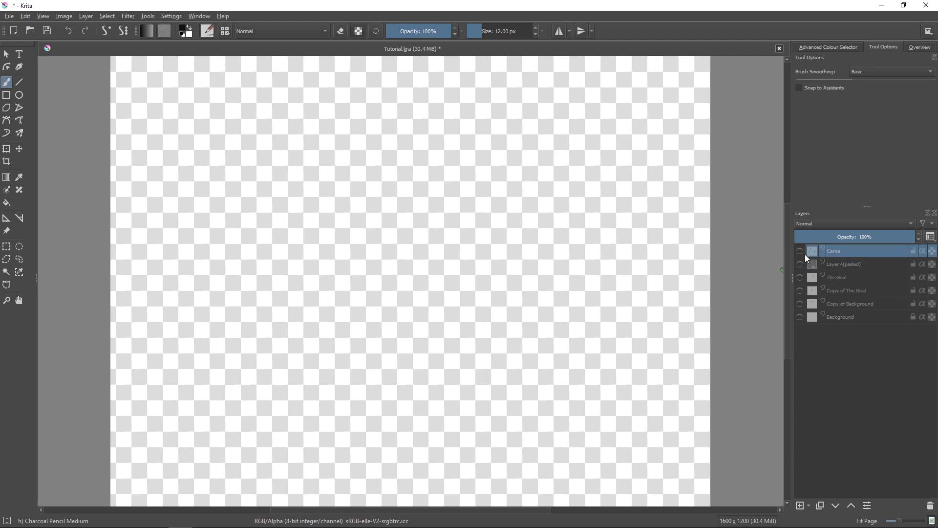
{"action": "left_click", "coordinate": [799, 251]}
{"action": "left_click", "coordinate": [800, 265]}
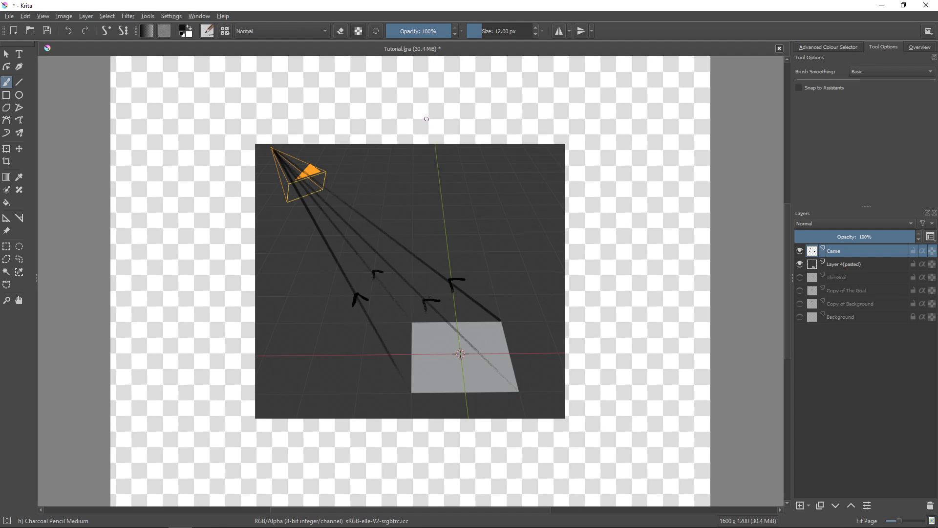
Handwrite "Geometry" above the pasted camera image and "incoming" below that word
{"action": "mouse_move", "coordinate": [415, 89]}
{"action": "left_mouse_down"}
{"action": "mouse_move", "coordinate": [417, 110]}
{"action": "mouse_move", "coordinate": [412, 92]}
{"action": "mouse_move", "coordinate": [467, 120]}
{"action": "left_mouse_up"}
{"action": "mouse_move", "coordinate": [481, 105]}
{"action": "left_mouse_down"}
{"action": "mouse_move", "coordinate": [517, 114]}
{"action": "mouse_move", "coordinate": [555, 117]}
{"action": "left_mouse_up"}
{"action": "mouse_move", "coordinate": [554, 104]}
{"action": "left_mouse_down"}
{"action": "mouse_move", "coordinate": [576, 116]}
{"action": "mouse_move", "coordinate": [600, 113]}
{"action": "left_mouse_up"}
{"action": "left_click_drag", "start_coordinate": [608, 100], "coordinate": [594, 132]}
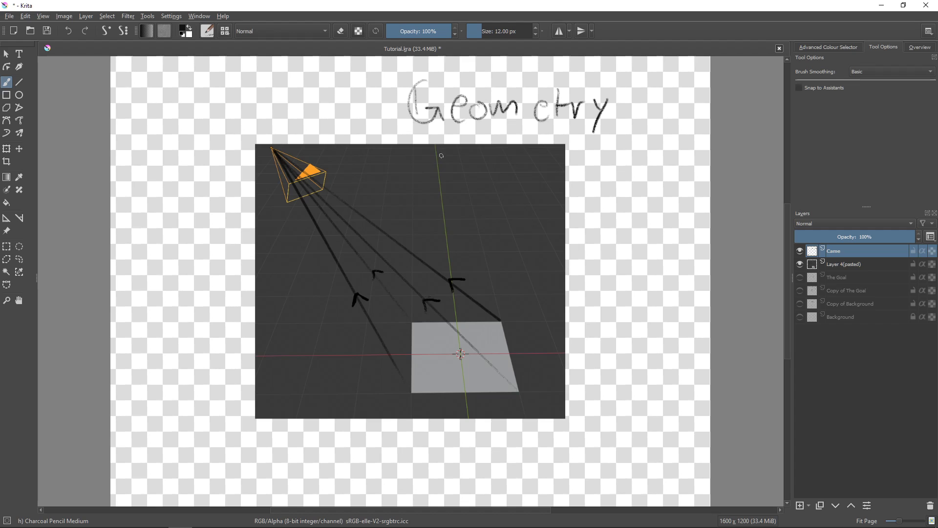
{"action": "mouse_move", "coordinate": [450, 144]}
{"action": "left_mouse_down"}
{"action": "mouse_move", "coordinate": [452, 164]}
{"action": "mouse_move", "coordinate": [451, 139]}
{"action": "mouse_move", "coordinate": [493, 166]}
{"action": "left_mouse_up"}
{"action": "mouse_move", "coordinate": [501, 166]}
{"action": "left_mouse_down"}
{"action": "mouse_move", "coordinate": [509, 150]}
{"action": "mouse_move", "coordinate": [562, 169]}
{"action": "left_mouse_up"}
{"action": "left_click_drag", "start_coordinate": [573, 159], "coordinate": [592, 169]}
{"action": "left_click_drag", "start_coordinate": [604, 155], "coordinate": [598, 195]}
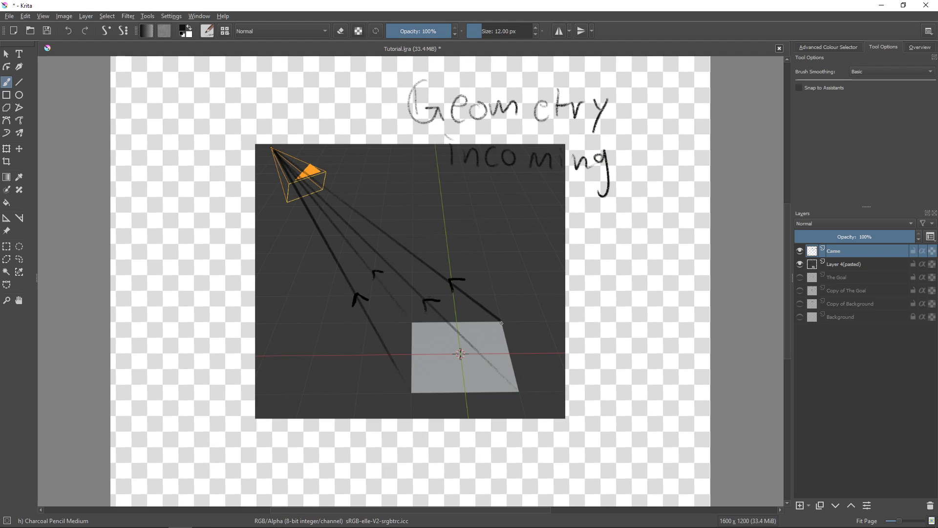
Mark the plane's corner with a dot and ray label, put a minus before "incoming", and add an outgoing arrowhead near the camera
{"action": "left_click", "coordinate": [501, 320]}
{"action": "left_click_drag", "start_coordinate": [488, 277], "coordinate": [487, 297]}
{"action": "left_click_drag", "start_coordinate": [410, 157], "coordinate": [421, 156]}
{"action": "left_click_drag", "start_coordinate": [334, 180], "coordinate": [337, 205]}
Sketch a wireframe sphere at the plane's centre and looping outlines across the rays above the plane
{"action": "mouse_move", "coordinate": [464, 342]}
{"action": "left_mouse_down"}
{"action": "mouse_move", "coordinate": [439, 348]}
{"action": "mouse_move", "coordinate": [451, 370]}
{"action": "mouse_move", "coordinate": [482, 364]}
{"action": "mouse_move", "coordinate": [477, 345]}
{"action": "mouse_move", "coordinate": [461, 343]}
{"action": "mouse_move", "coordinate": [453, 363]}
{"action": "mouse_move", "coordinate": [463, 369]}
{"action": "mouse_move", "coordinate": [466, 345]}
{"action": "mouse_move", "coordinate": [468, 365]}
{"action": "mouse_move", "coordinate": [438, 354]}
{"action": "mouse_move", "coordinate": [469, 362]}
{"action": "mouse_move", "coordinate": [485, 351]}
{"action": "mouse_move", "coordinate": [444, 355]}
{"action": "left_mouse_up"}
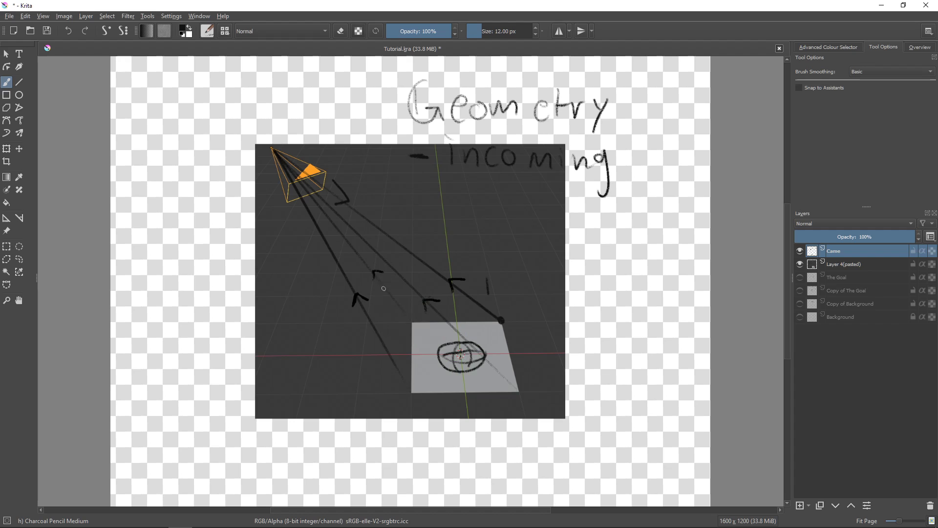
{"action": "mouse_move", "coordinate": [400, 267]}
{"action": "left_mouse_down"}
{"action": "mouse_move", "coordinate": [400, 314]}
{"action": "mouse_move", "coordinate": [443, 365]}
{"action": "mouse_move", "coordinate": [457, 354]}
{"action": "mouse_move", "coordinate": [449, 332]}
{"action": "mouse_move", "coordinate": [477, 289]}
{"action": "mouse_move", "coordinate": [460, 269]}
{"action": "mouse_move", "coordinate": [425, 272]}
{"action": "mouse_move", "coordinate": [421, 291]}
{"action": "mouse_move", "coordinate": [405, 293]}
{"action": "mouse_move", "coordinate": [459, 295]}
{"action": "mouse_move", "coordinate": [495, 268]}
{"action": "mouse_move", "coordinate": [527, 300]}
{"action": "mouse_move", "coordinate": [491, 307]}
{"action": "left_mouse_up"}
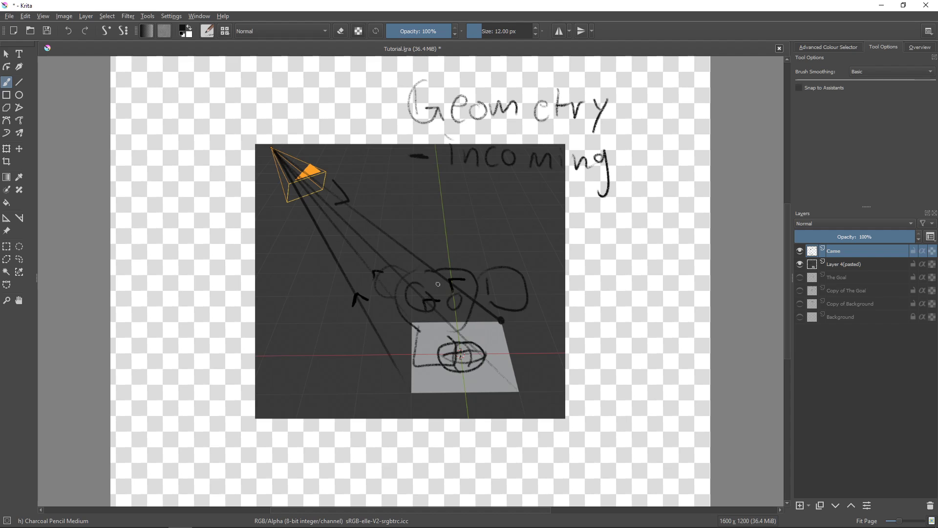
{"action": "left_click_drag", "start_coordinate": [431, 300], "coordinate": [440, 301]}
Switch to the OBS window
{"action": "key", "text": "alt+Tab"}
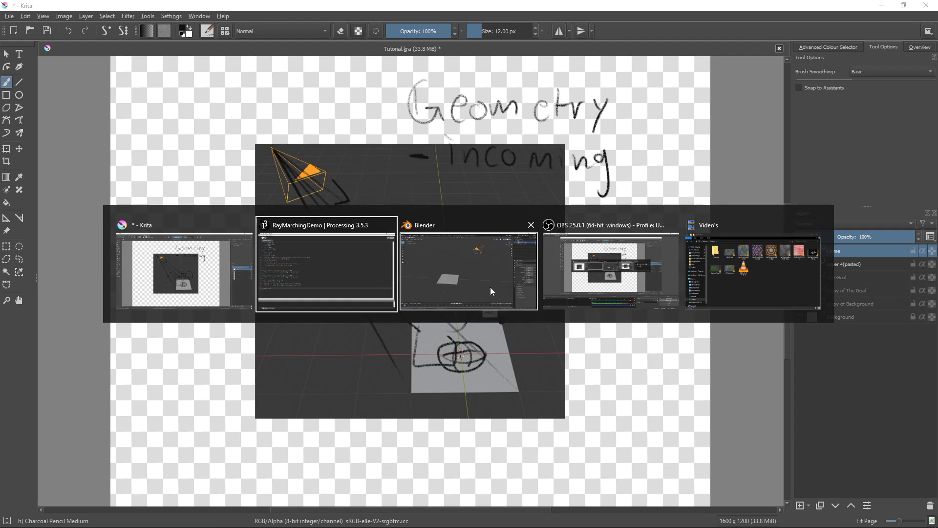
{"action": "key", "text": "alt+Tab"}
{"action": "key", "text": "alt+Tab"}
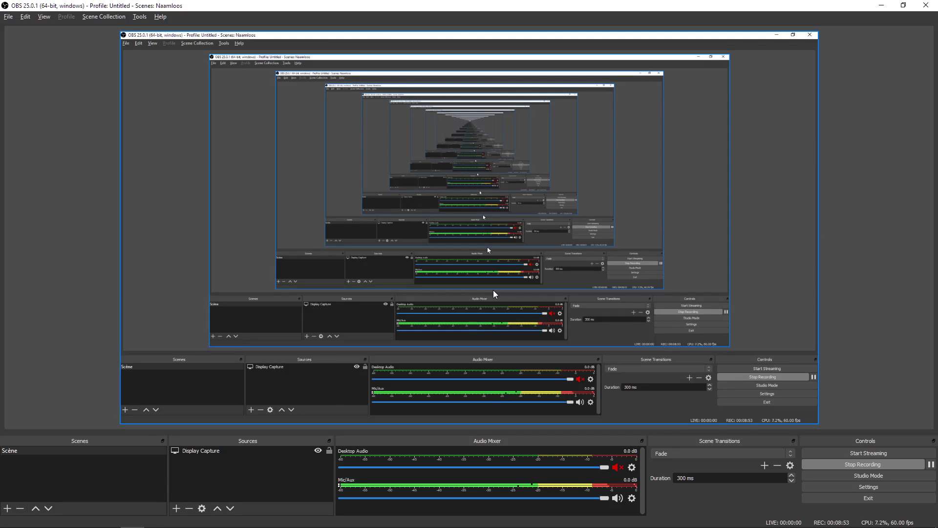